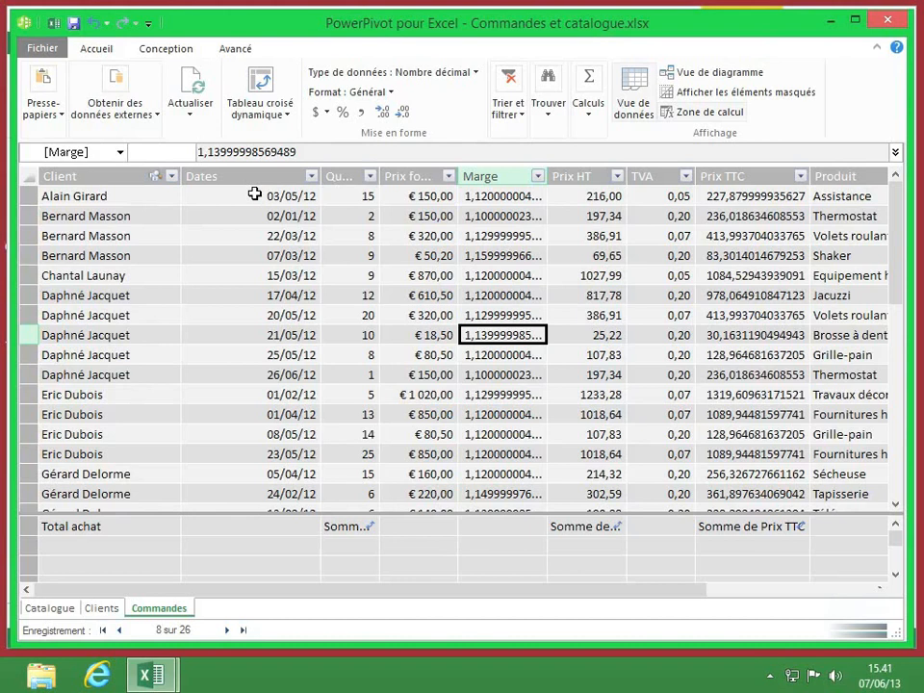
- Give the Dates column the Date data type and the long date format "mercredi 14 mars 2001"
{"action": "left_click", "coordinate": [247, 176]}
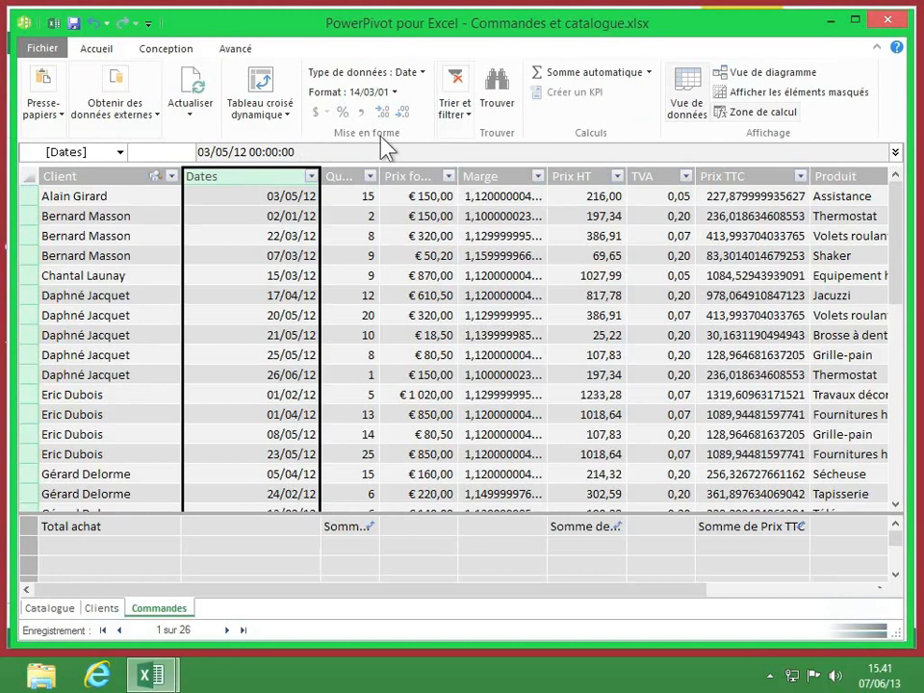
{"action": "left_click", "coordinate": [422, 71]}
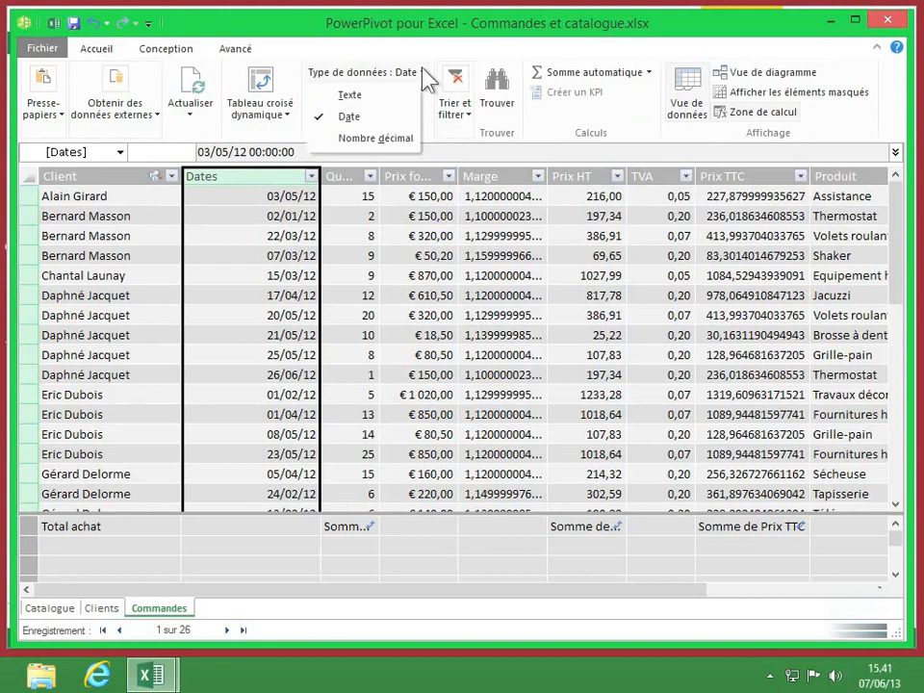
{"action": "left_click", "coordinate": [343, 121]}
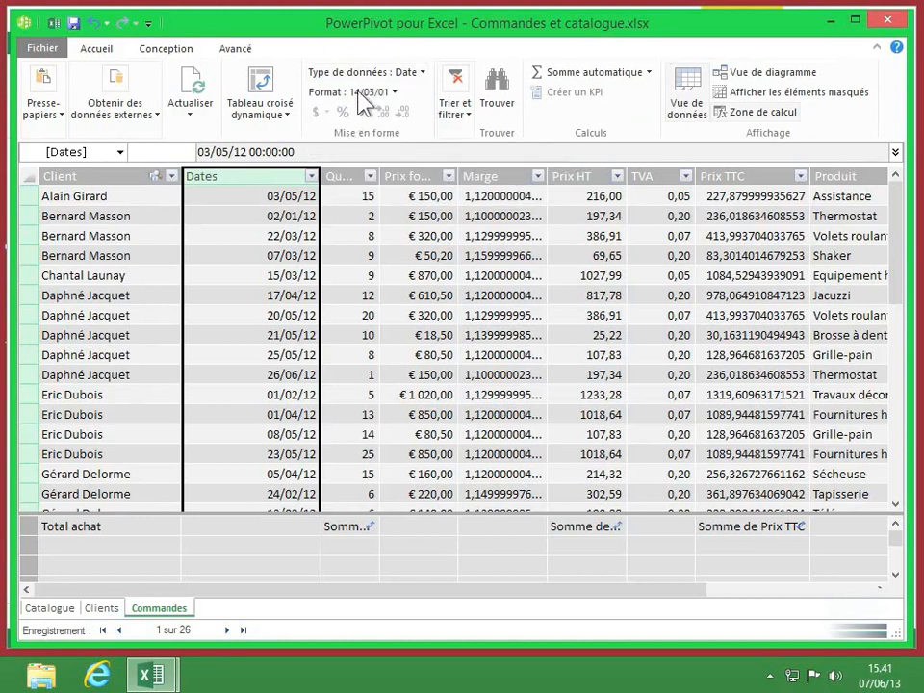
{"action": "left_click", "coordinate": [395, 93]}
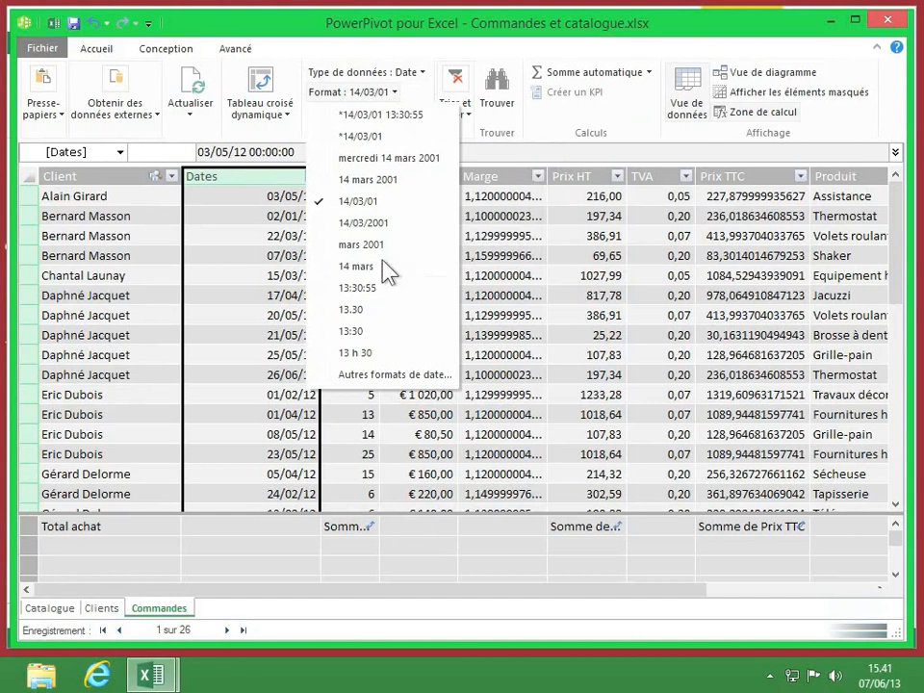
{"action": "left_click", "coordinate": [411, 169]}
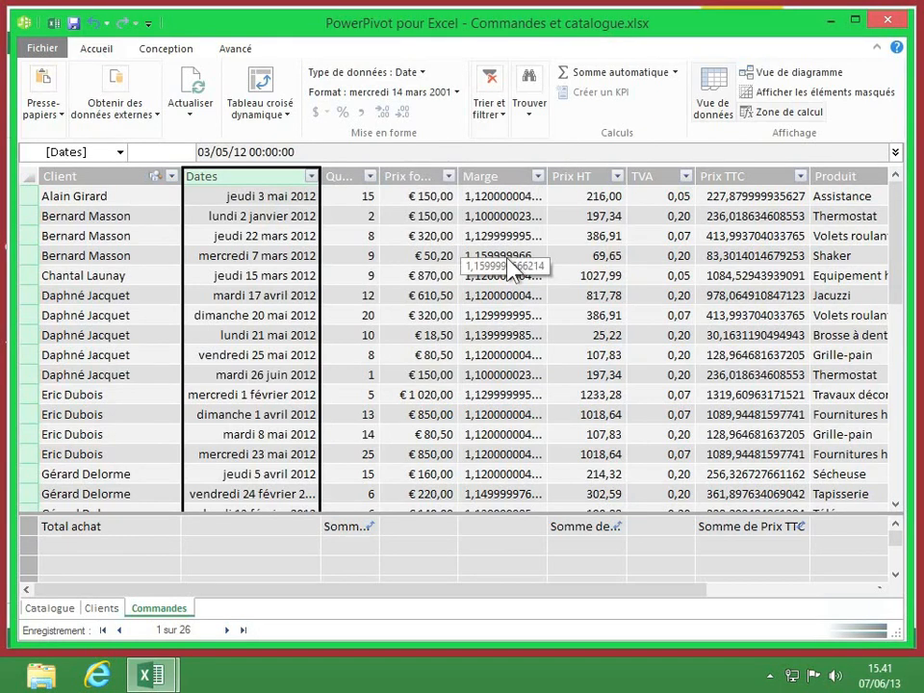
- Apply the Nombre décimal format to the Marge column, keeping its decimal number data type
{"action": "left_click", "coordinate": [494, 177]}
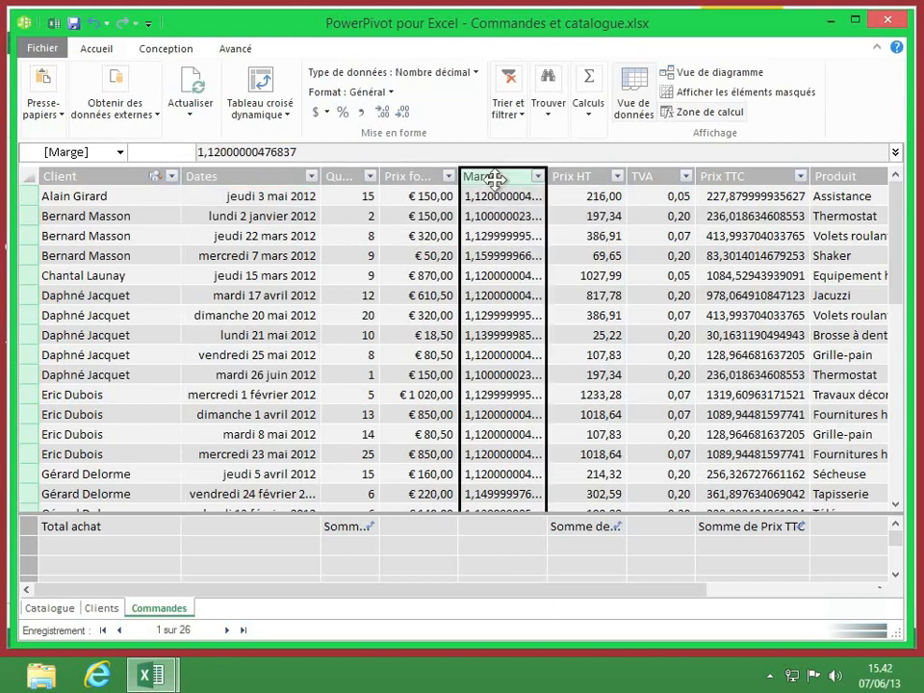
{"action": "left_click", "coordinate": [475, 73]}
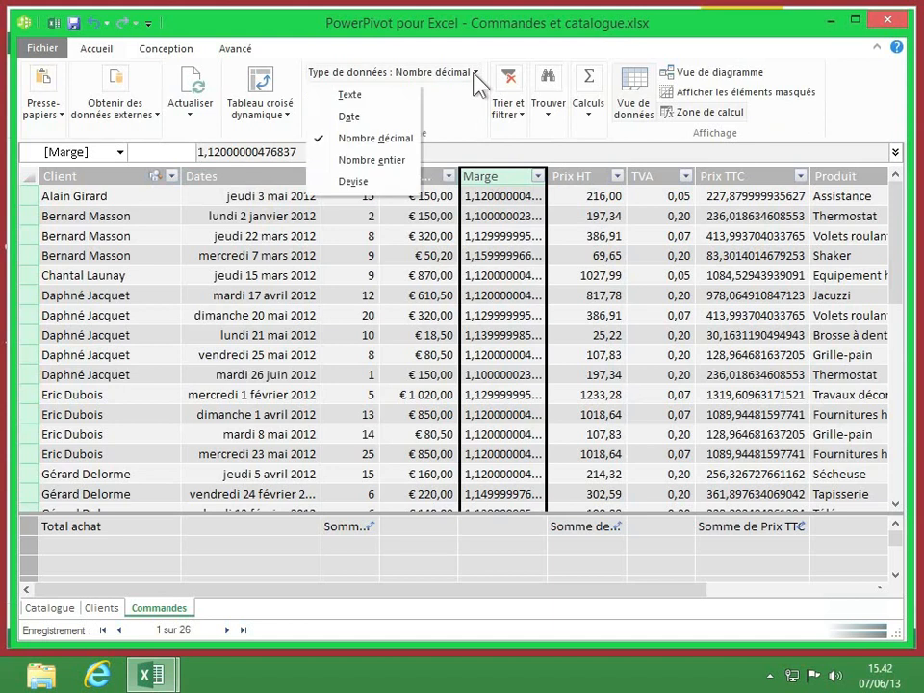
{"action": "left_click", "coordinate": [475, 73]}
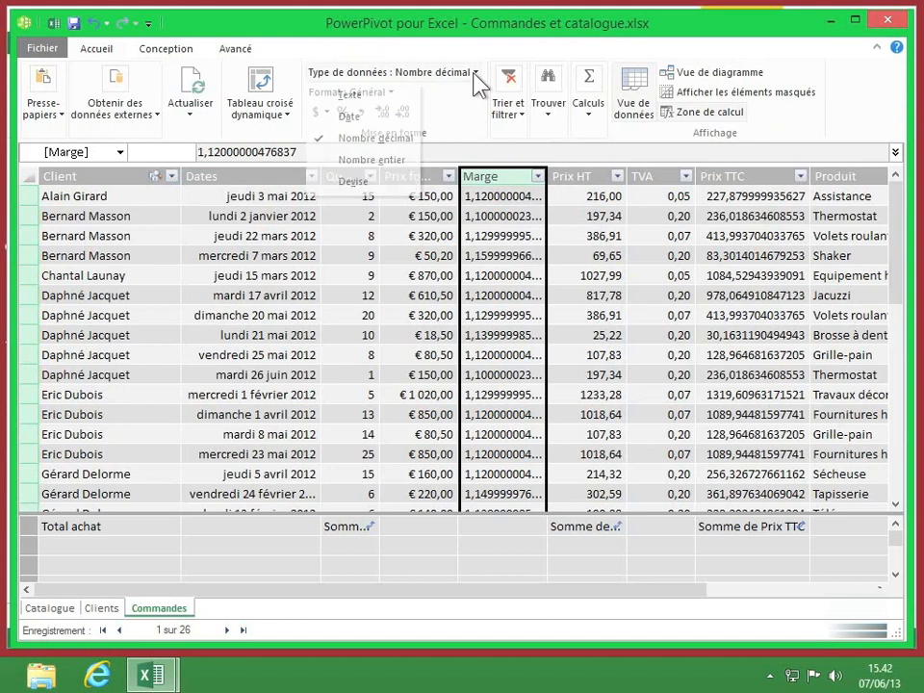
{"action": "left_click", "coordinate": [392, 93]}
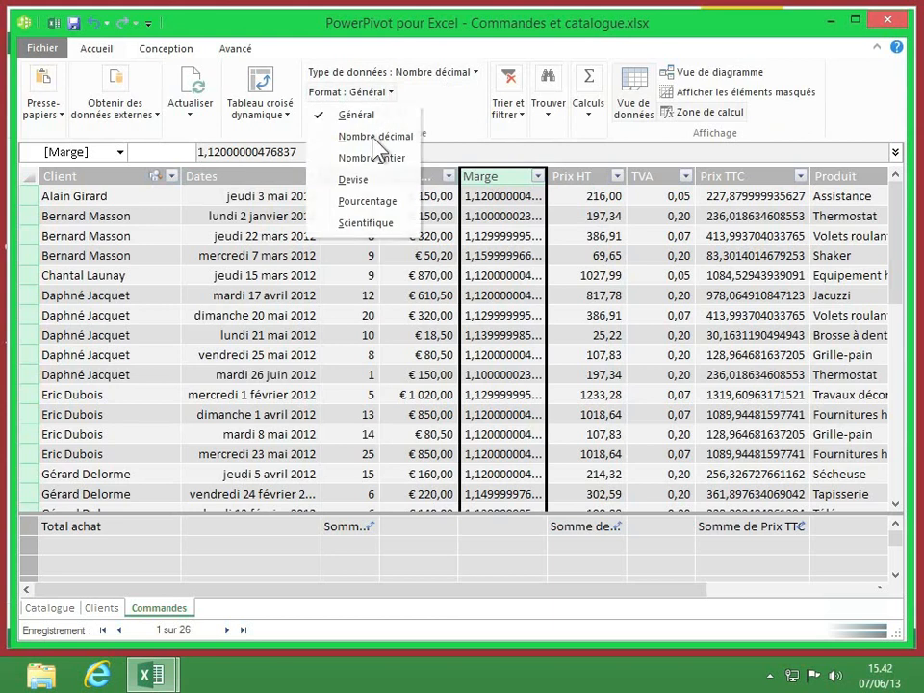
{"action": "left_click", "coordinate": [374, 137]}
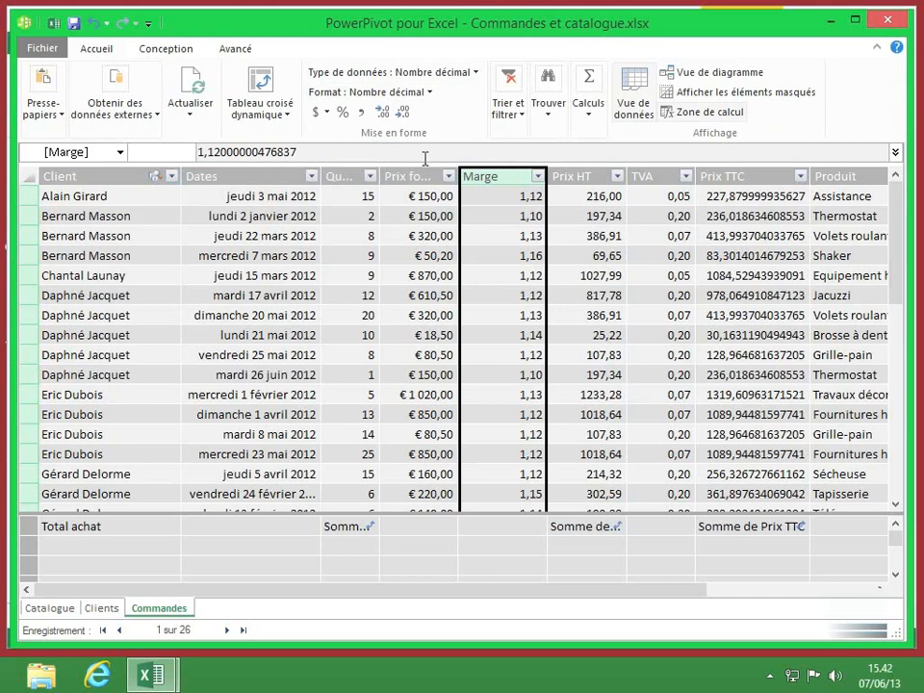
- Reduce the Marge column's display to zero decimals, and restore it to two decimals
{"action": "left_click", "coordinate": [402, 112]}
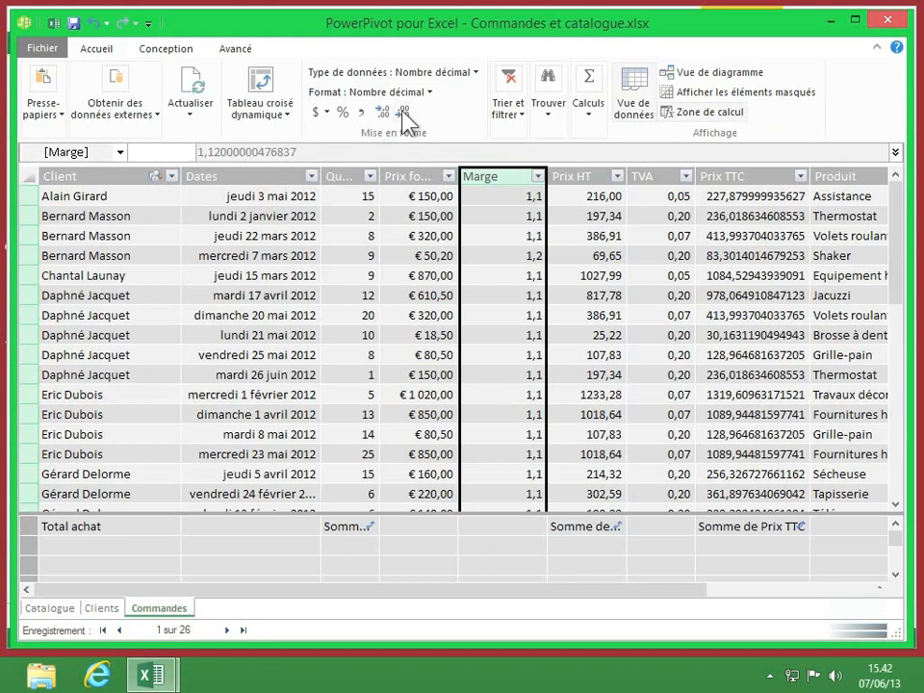
{"action": "left_click", "coordinate": [402, 112]}
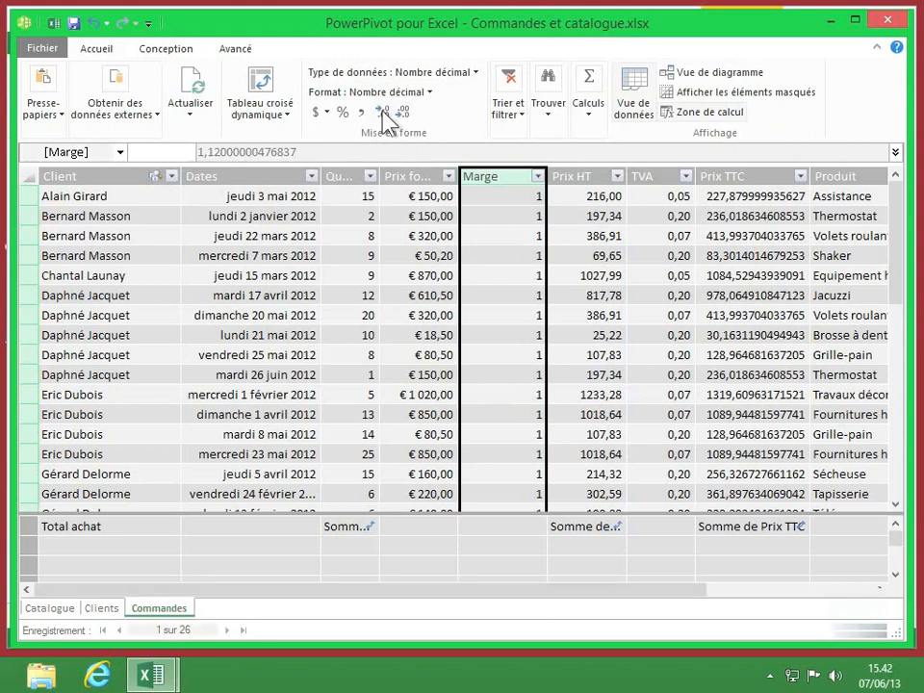
{"action": "left_click", "coordinate": [383, 111]}
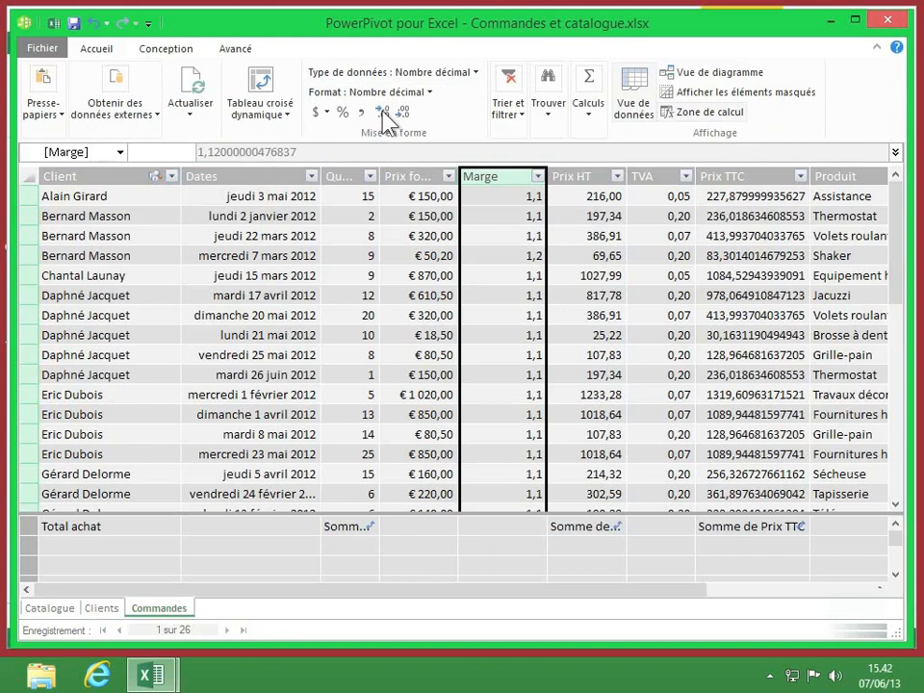
{"action": "left_click", "coordinate": [384, 112]}
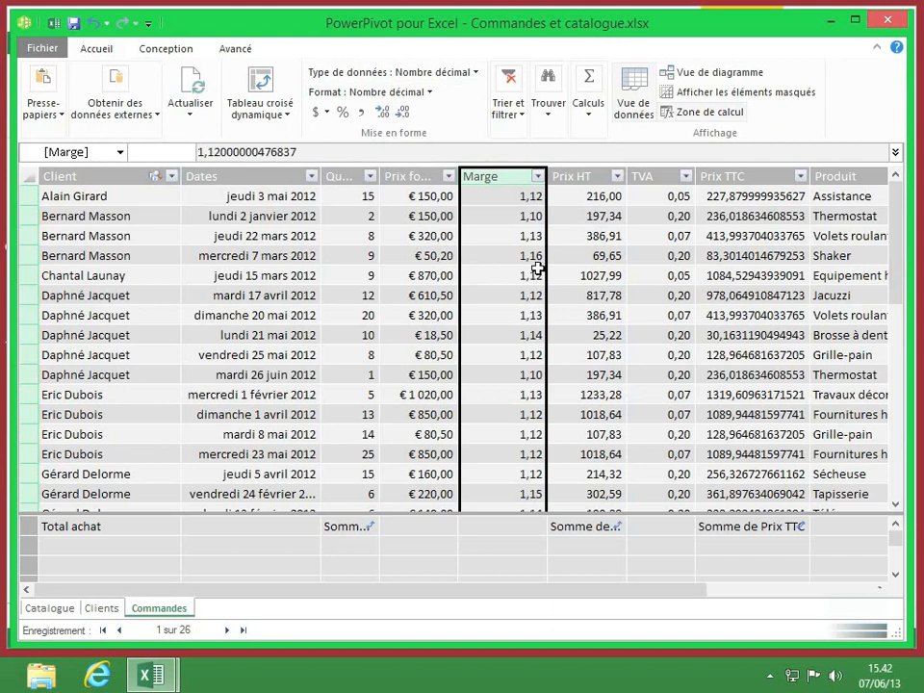
- Format the TVA column as a percentage with two decimals
{"action": "left_click", "coordinate": [654, 177]}
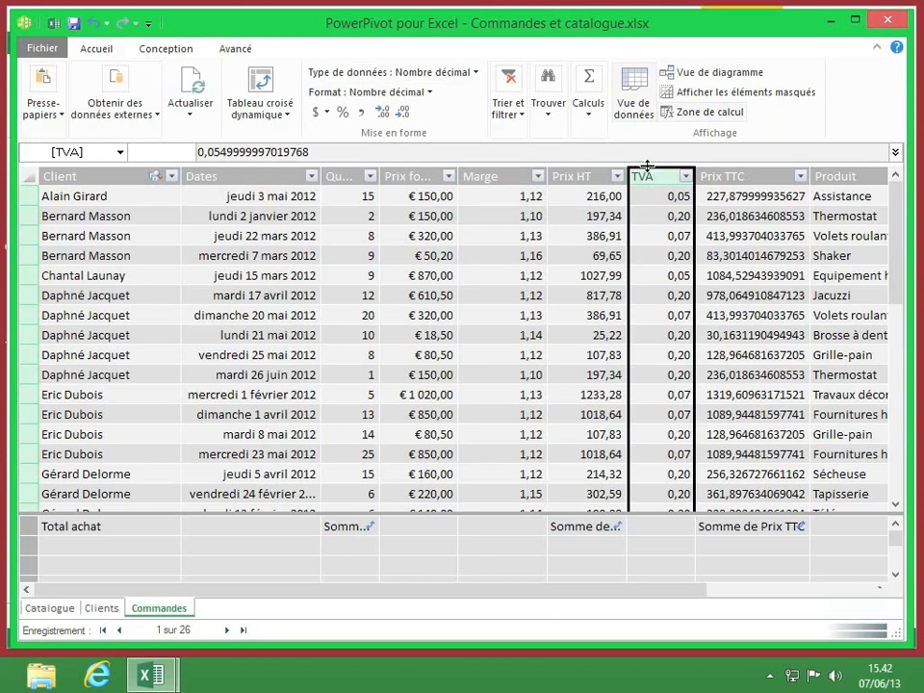
{"action": "left_click", "coordinate": [429, 91]}
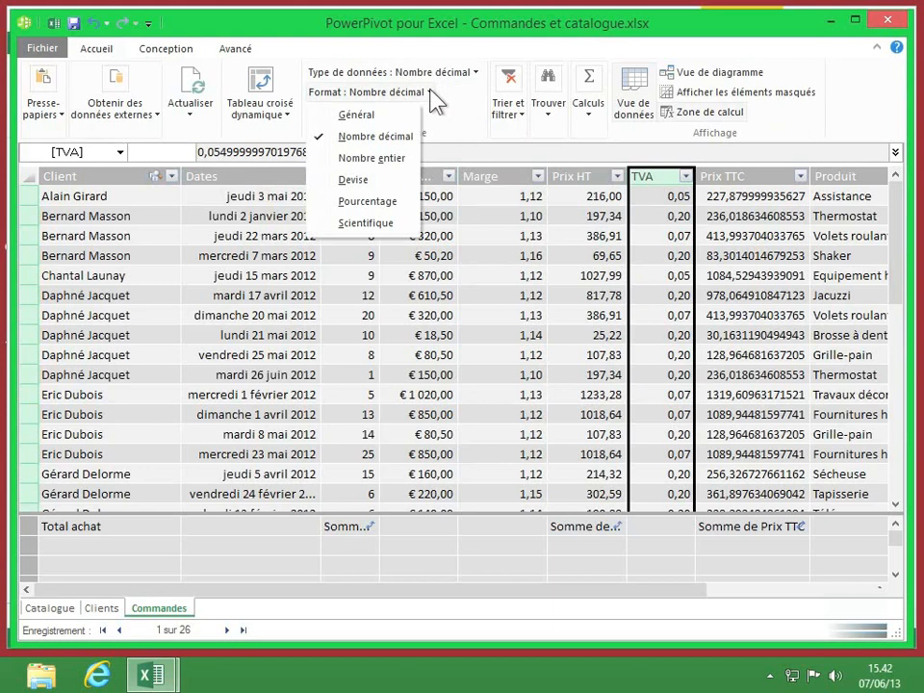
{"action": "left_click", "coordinate": [433, 100]}
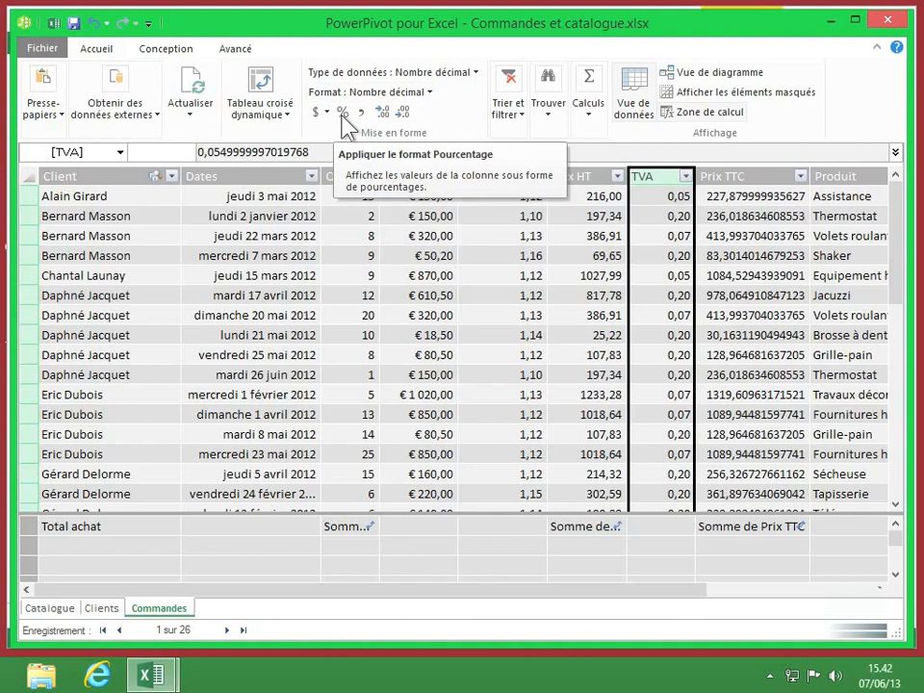
{"action": "left_click", "coordinate": [342, 114]}
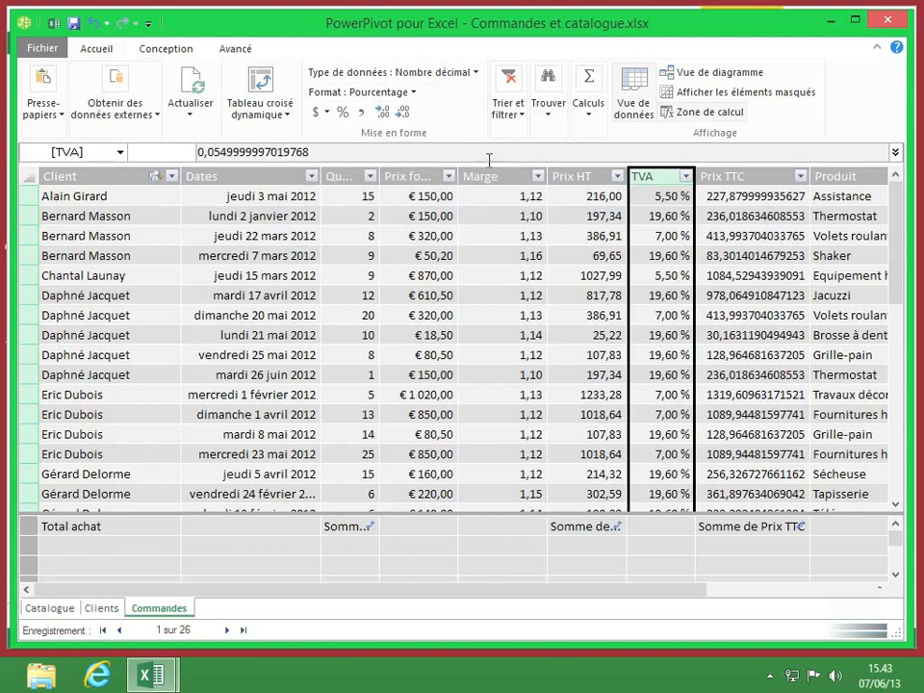
{"action": "left_click", "coordinate": [402, 113]}
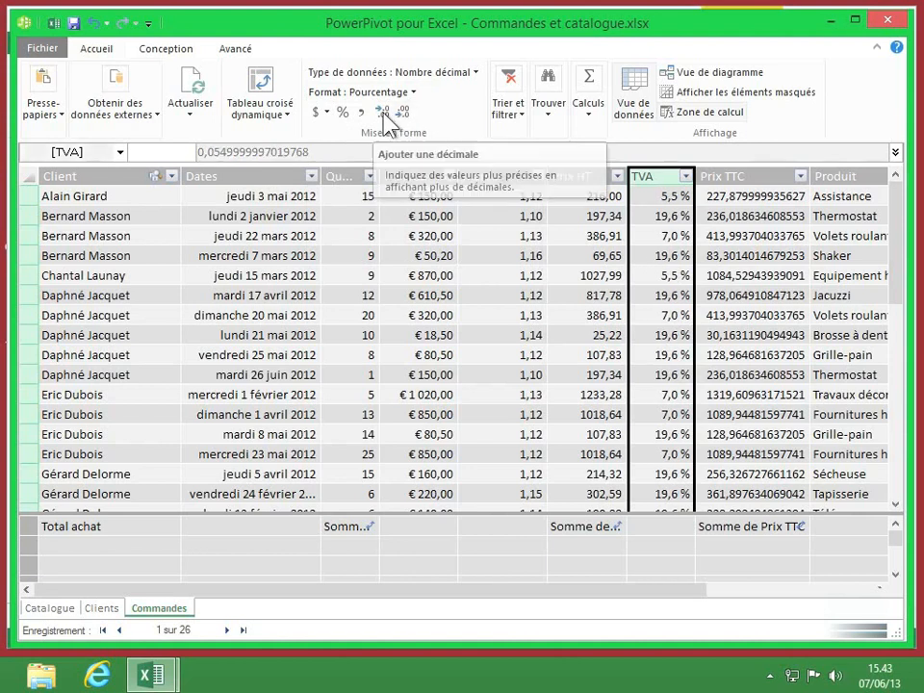
{"action": "left_click", "coordinate": [383, 113]}
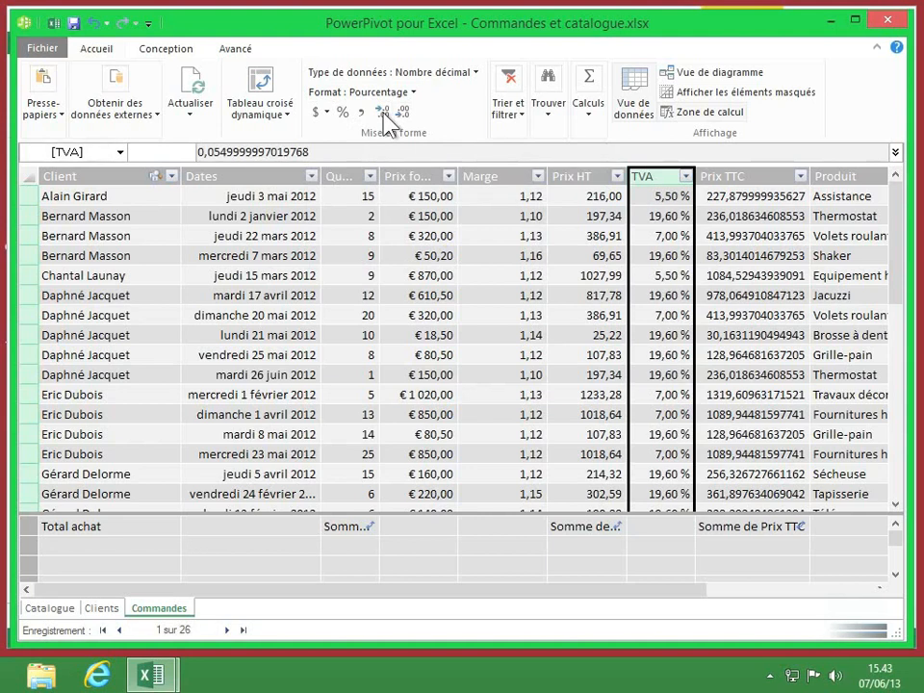
- Select the Prix TTC column and set its data type to Nombre décimal
{"action": "left_click", "coordinate": [749, 176]}
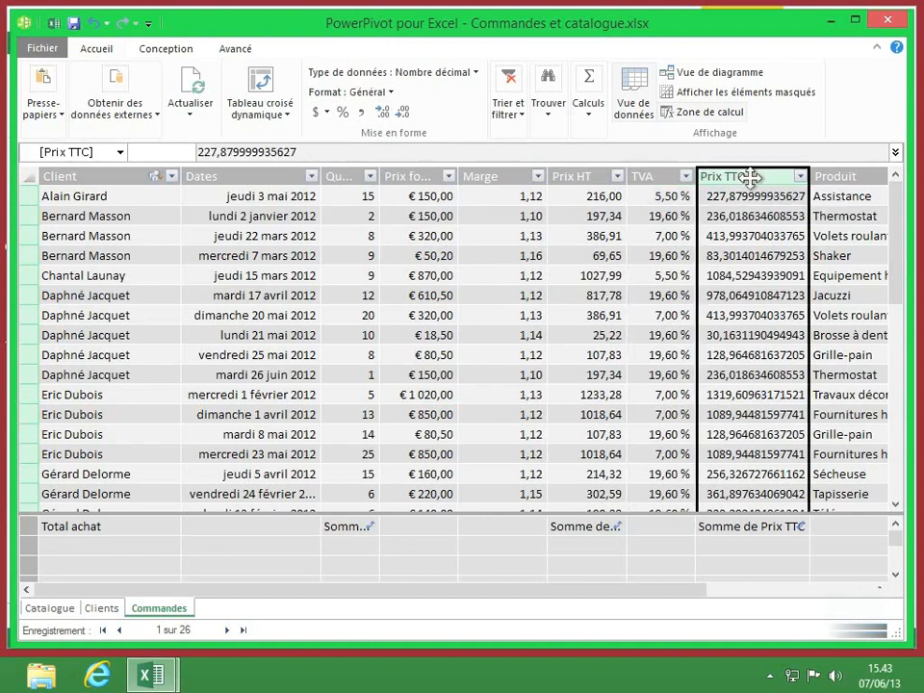
{"action": "left_click", "coordinate": [476, 73]}
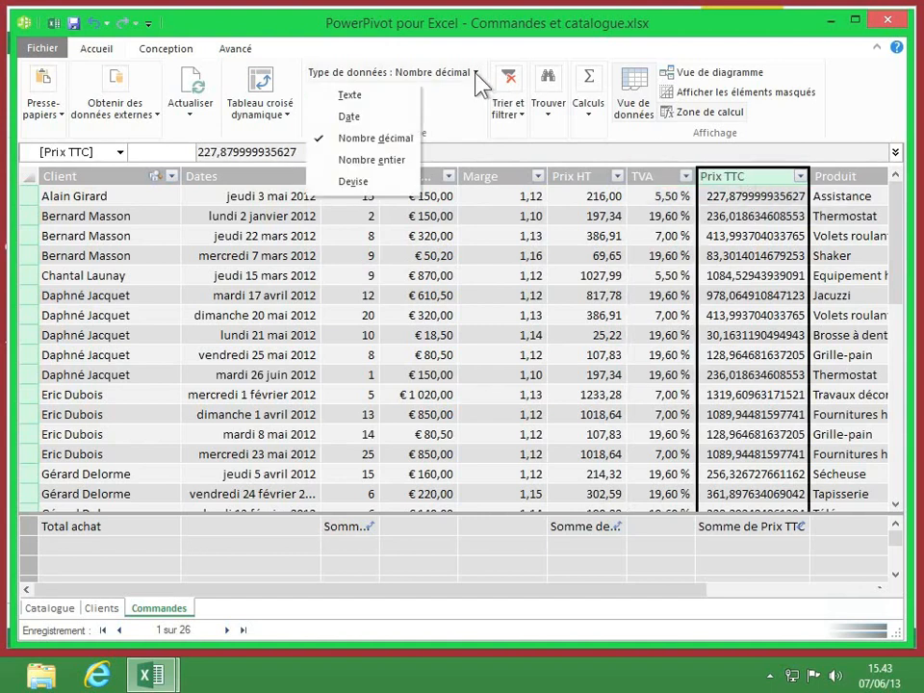
{"action": "left_click", "coordinate": [375, 140]}
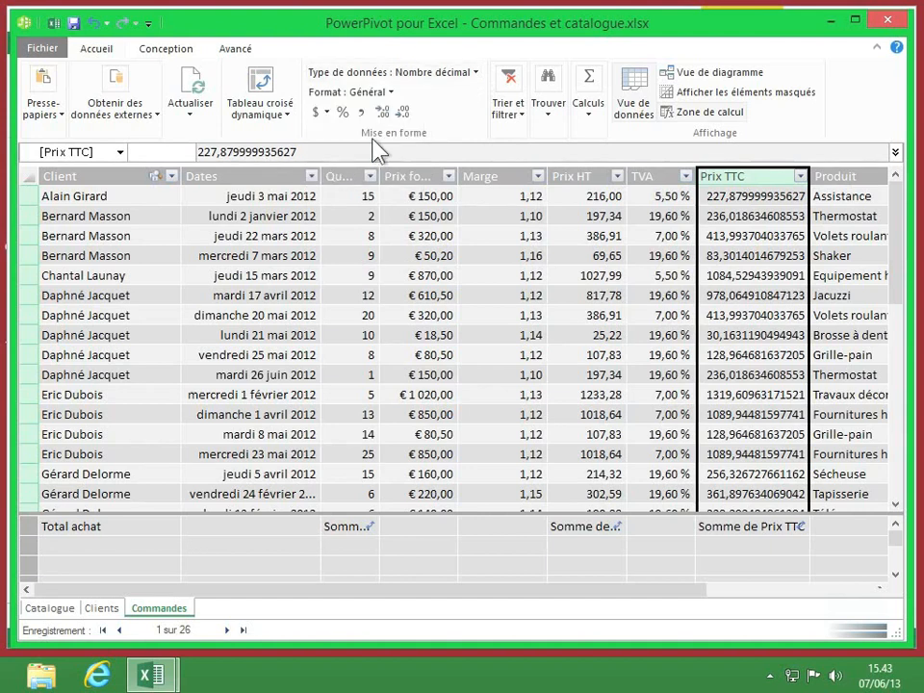
- Try the Nombre décimal display format on the Prix TTC column
{"action": "left_click", "coordinate": [328, 111]}
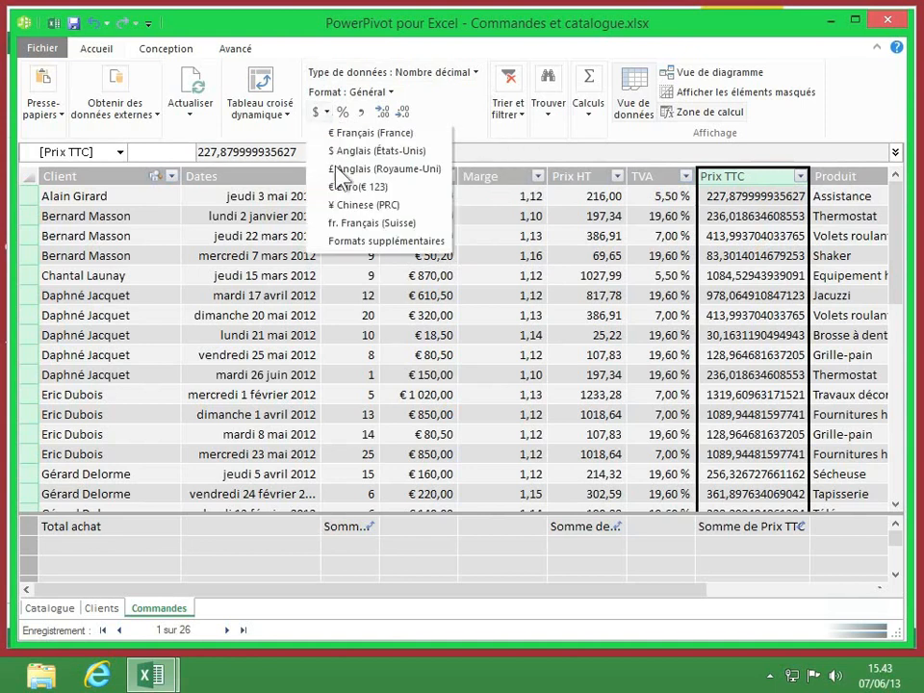
{"action": "left_click", "coordinate": [392, 91]}
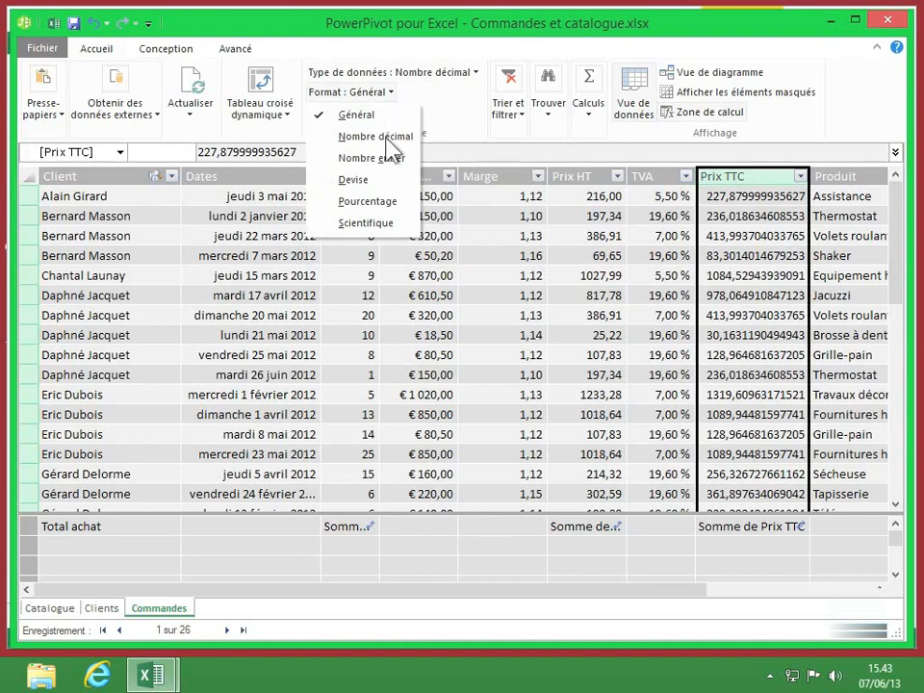
{"action": "left_click", "coordinate": [386, 138]}
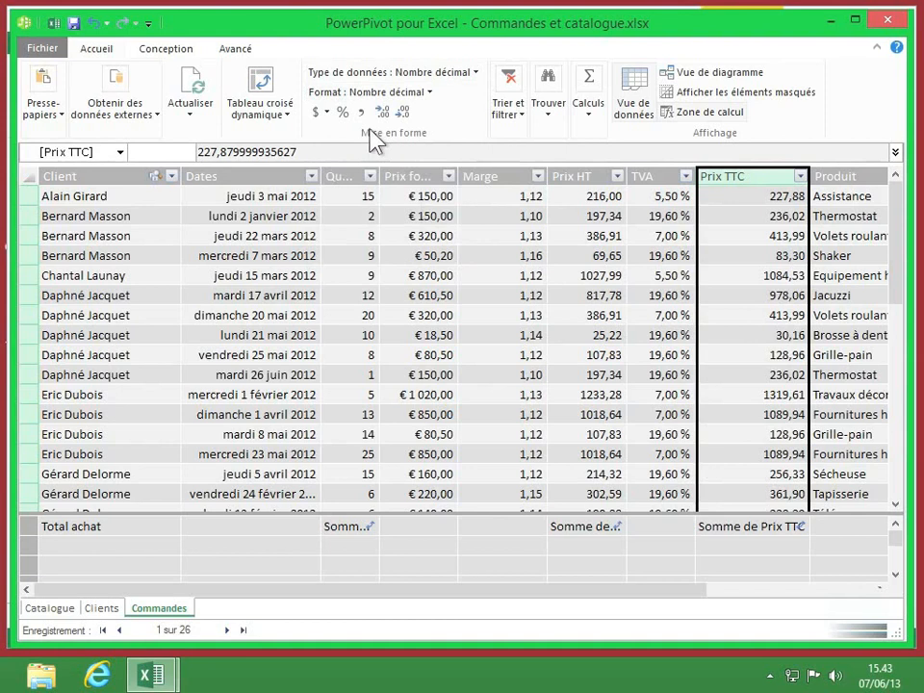
{"action": "left_click", "coordinate": [427, 96]}
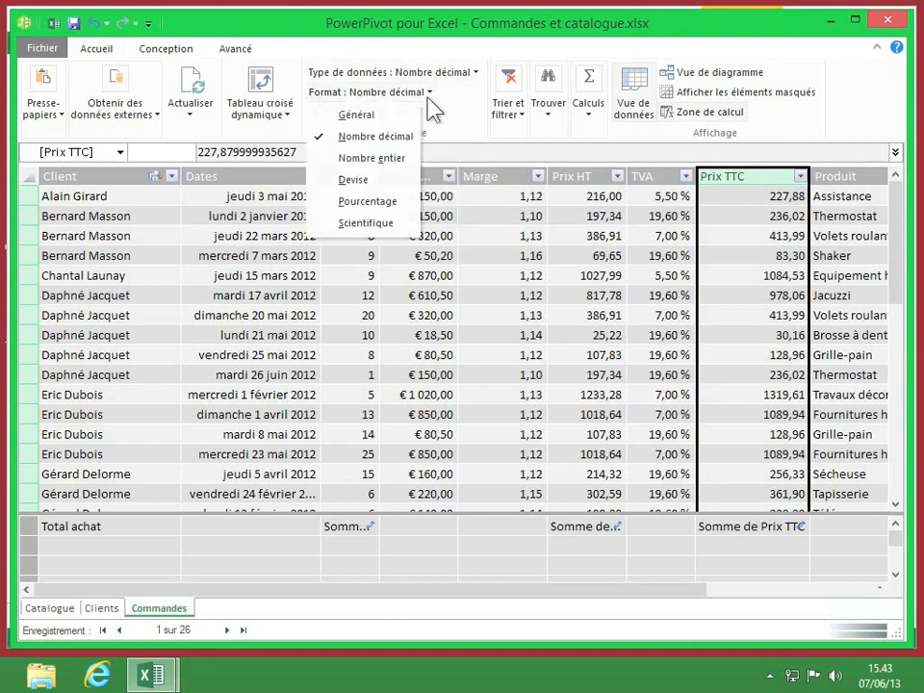
{"action": "left_click", "coordinate": [429, 95]}
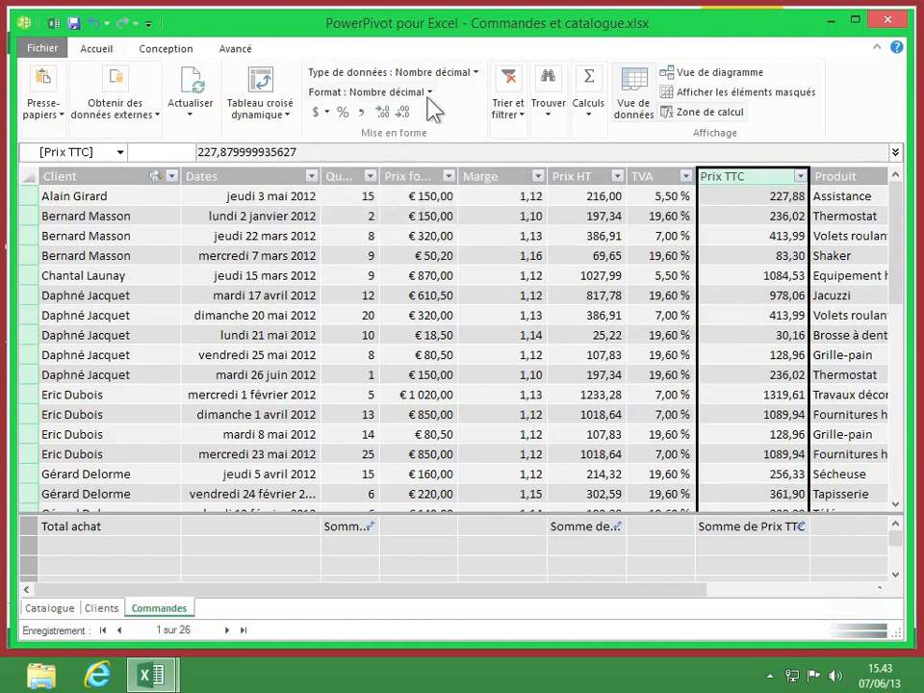
{"action": "left_click", "coordinate": [327, 111]}
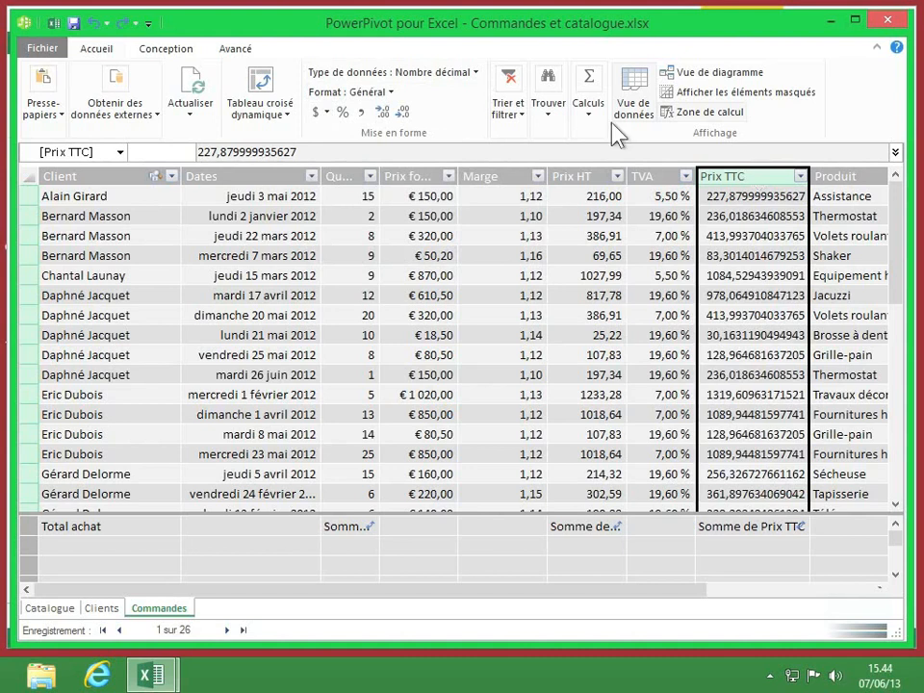
- Format the Prix TTC column as Devise with the € Français (France) symbol, keeping the Nombre décimal data type
{"action": "left_click", "coordinate": [473, 74]}
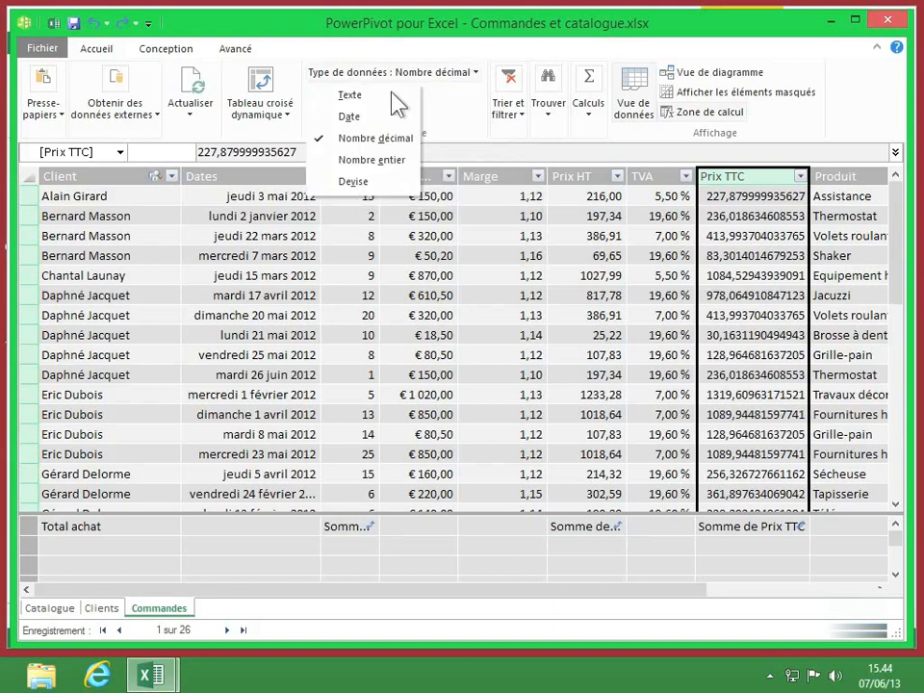
{"action": "left_click", "coordinate": [366, 139]}
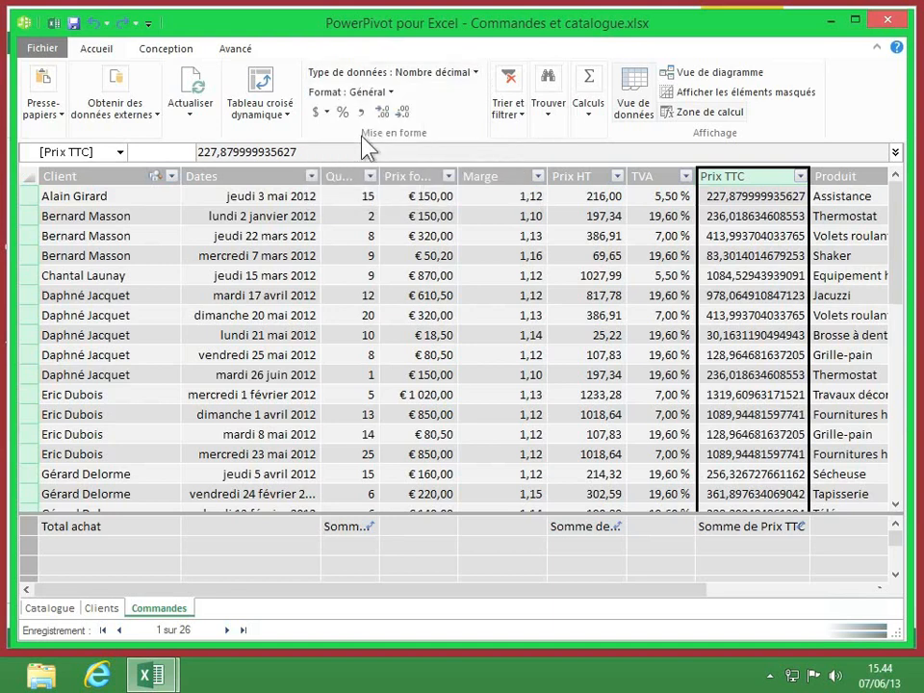
{"action": "left_click", "coordinate": [392, 94]}
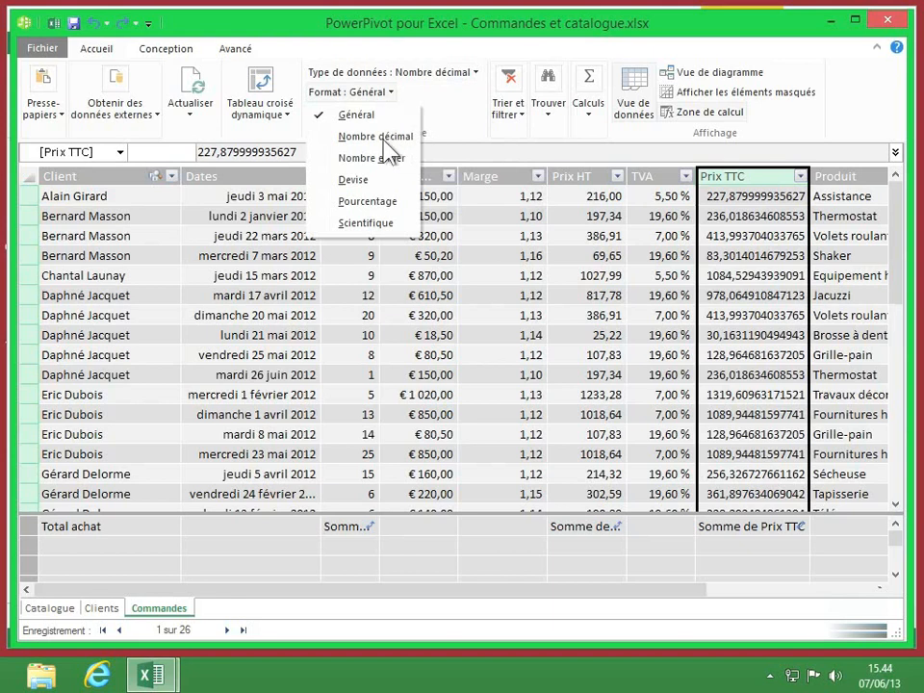
{"action": "left_click", "coordinate": [357, 182]}
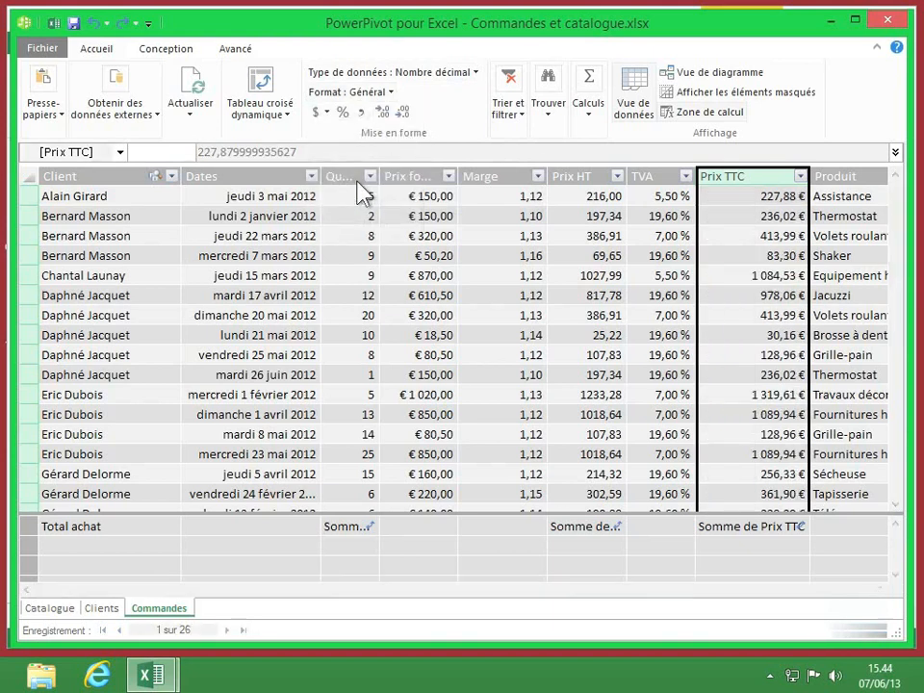
{"action": "left_click", "coordinate": [328, 114]}
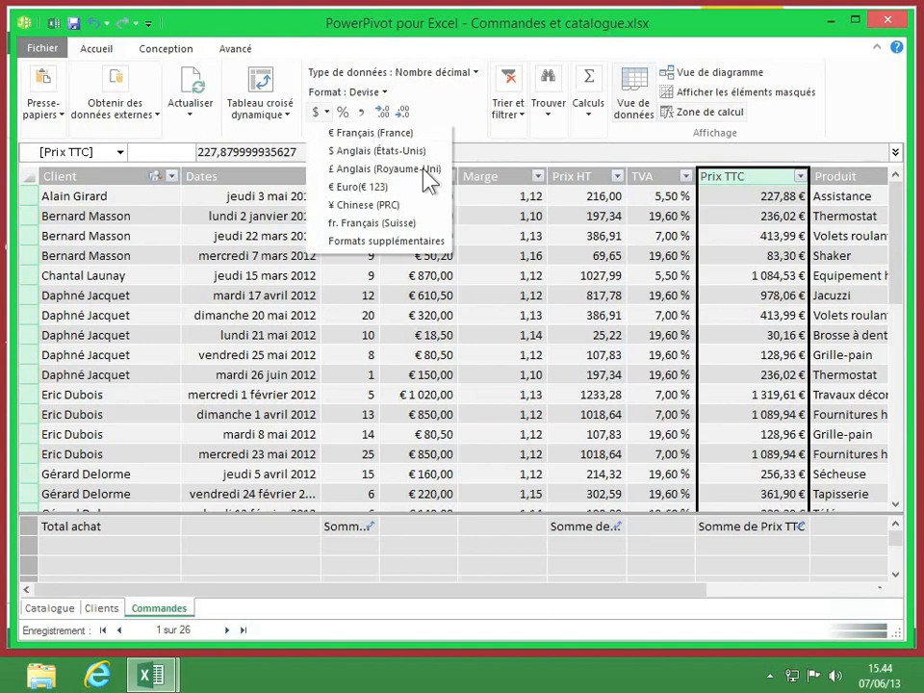
{"action": "left_click", "coordinate": [339, 136]}
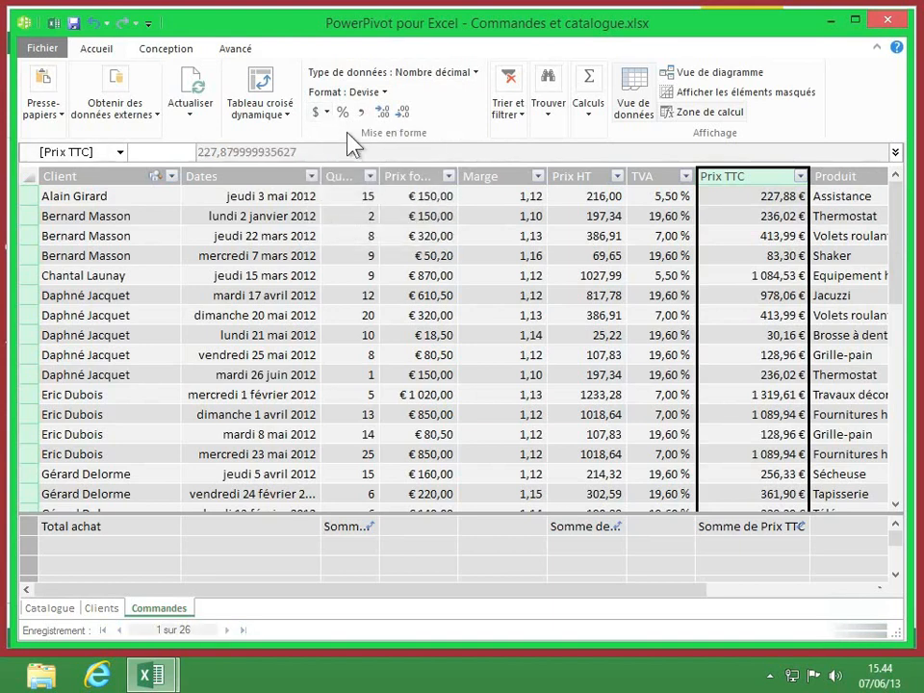